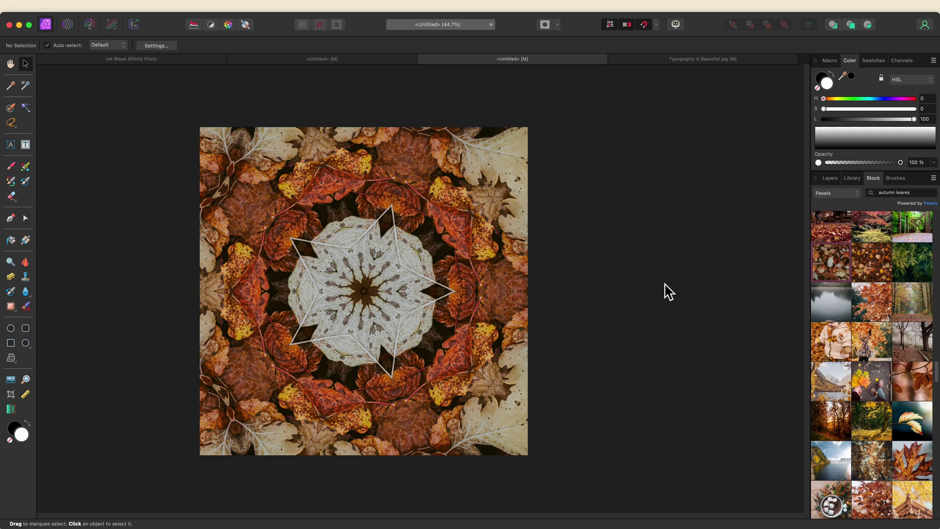
Switch to the 'Typography is Beautiful.jpg' document tab.
click(676, 62)
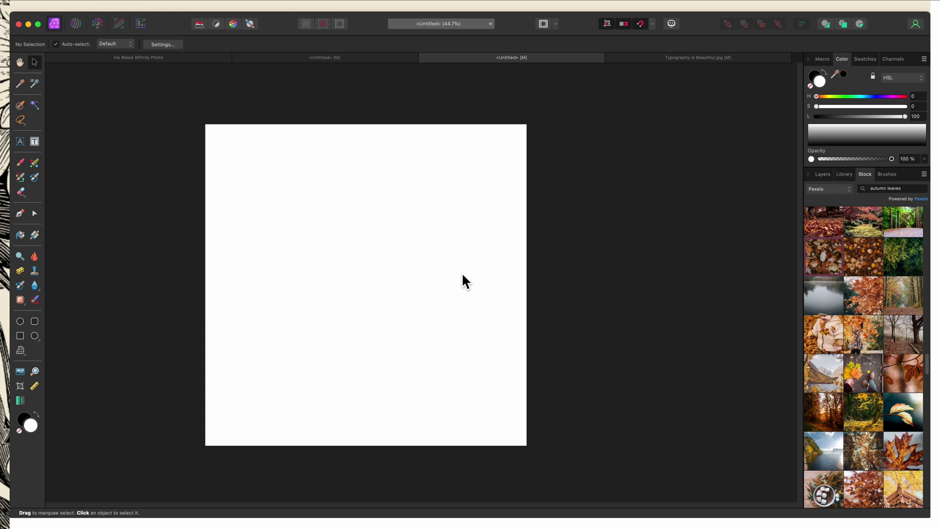
Place the Pexels autumn-leaves photo pexels-photo-3144214.jpeg onto the blank Untitled canvas.
drag(824, 257, 379, 281)
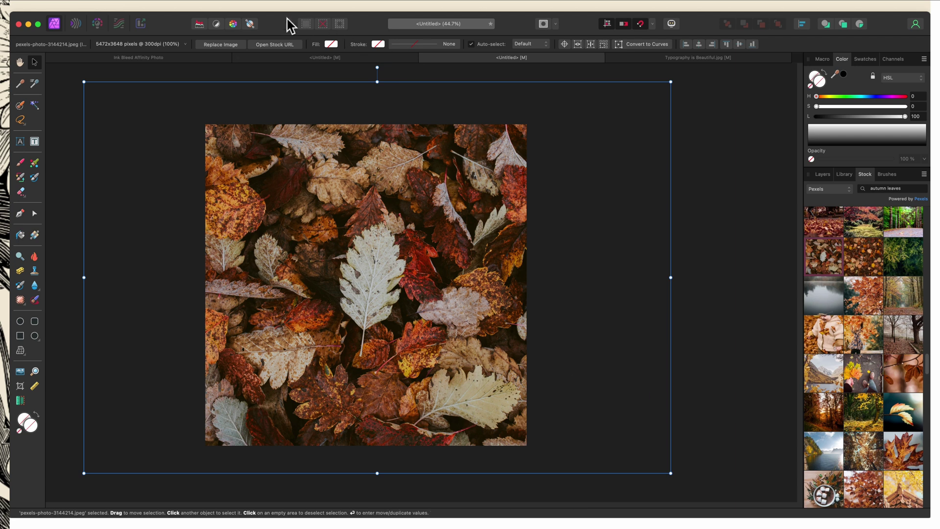
Browse the Filters menu and close it without choosing a filter.
click(291, 6)
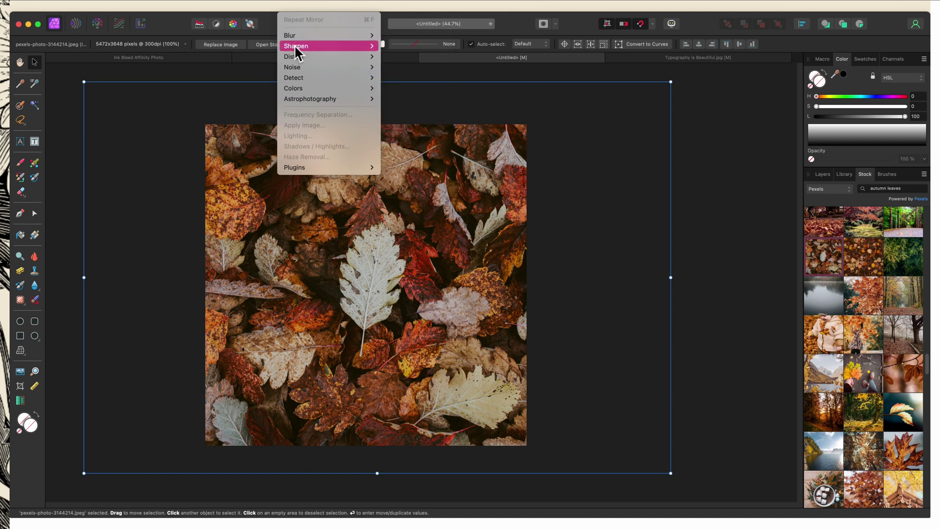
mouse_move(295, 57)
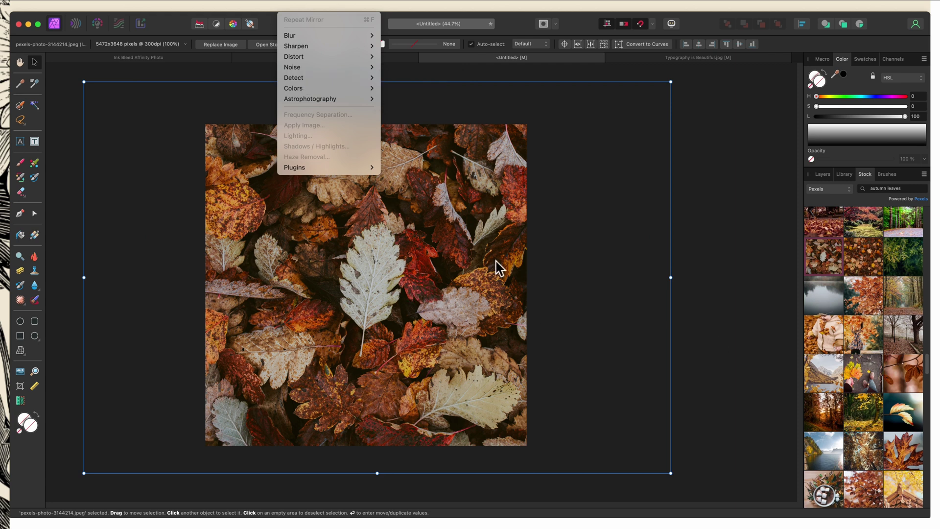
click(583, 260)
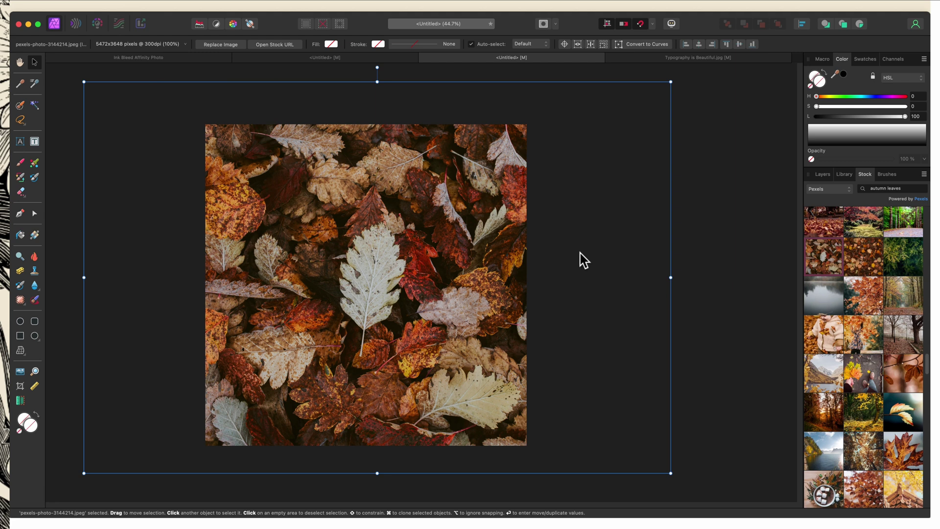
Centre the leaf photo on the canvas and Rasterize & Trim it to the square document.
drag(407, 298, 392, 296)
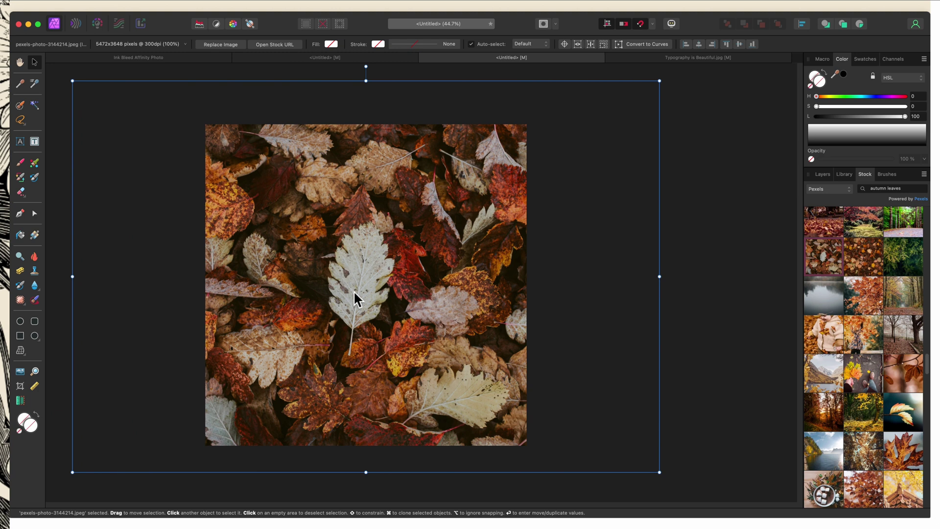
right_click(364, 227)
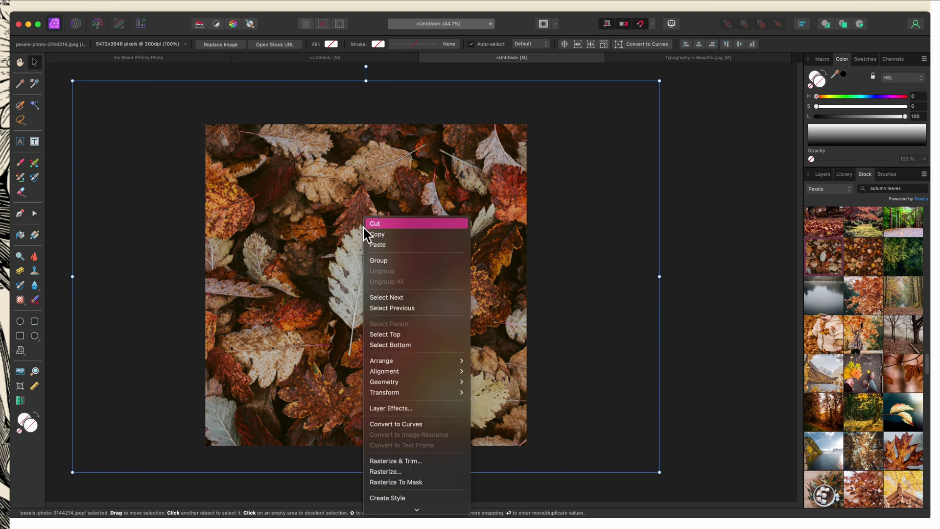
click(408, 461)
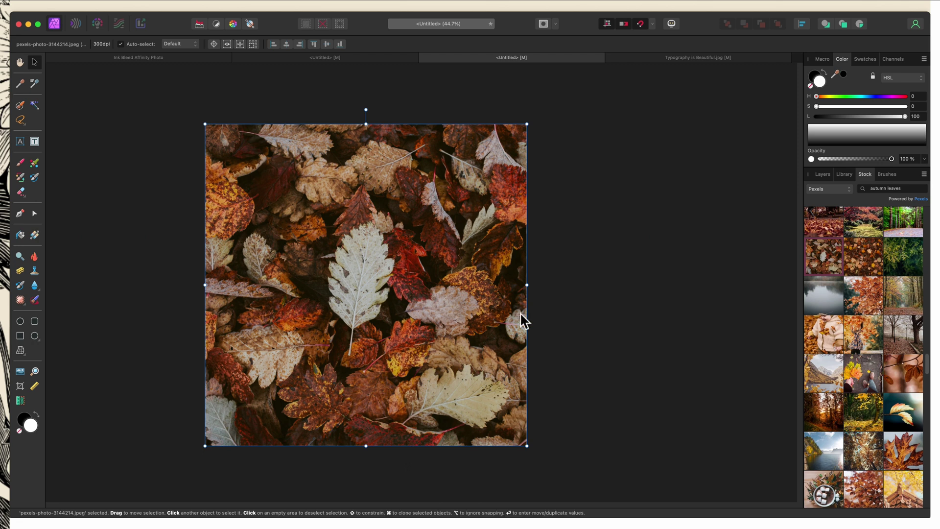
click(296, 5)
Show the Layers panel, listing the single pexels-photo-3144214.jpeg layer.
click(167, 162)
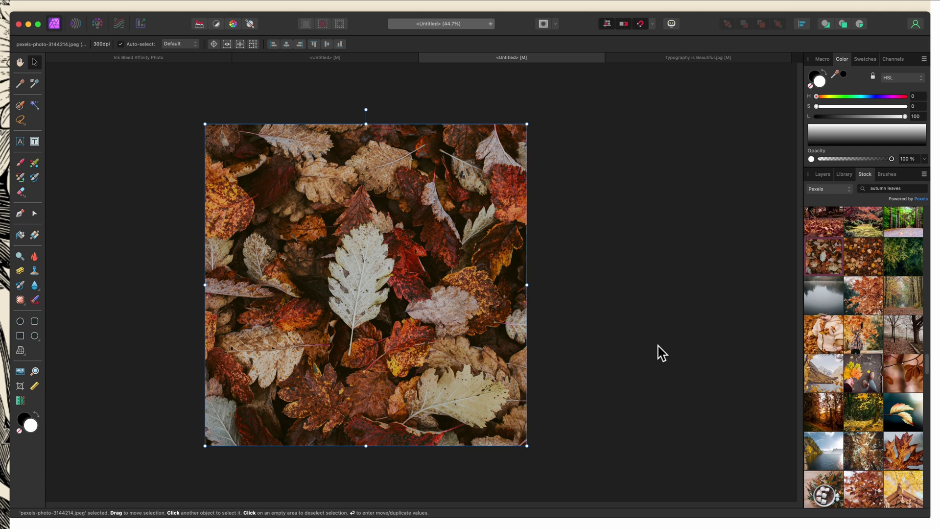
click(822, 174)
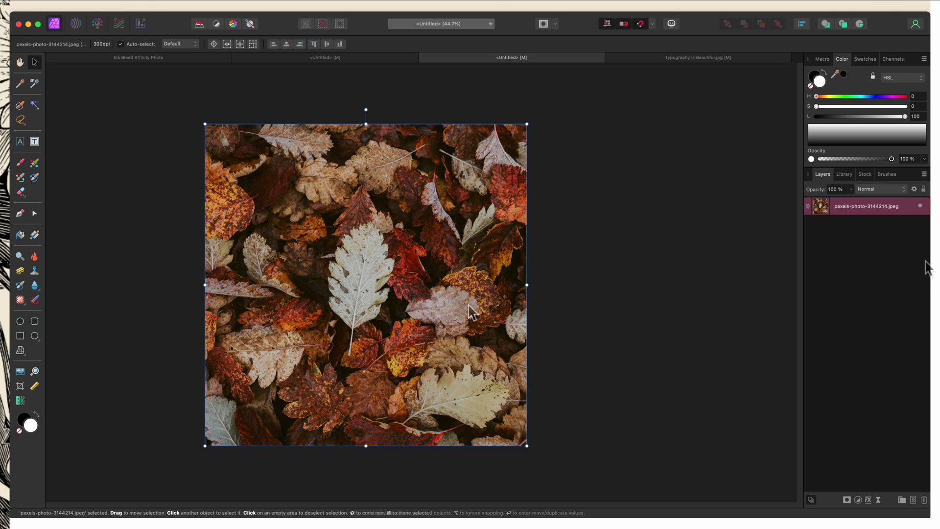
Start the Distort > Mirror filter on the leaf photo and move its dialog beside the image.
click(296, 7)
mouse_move(300, 56)
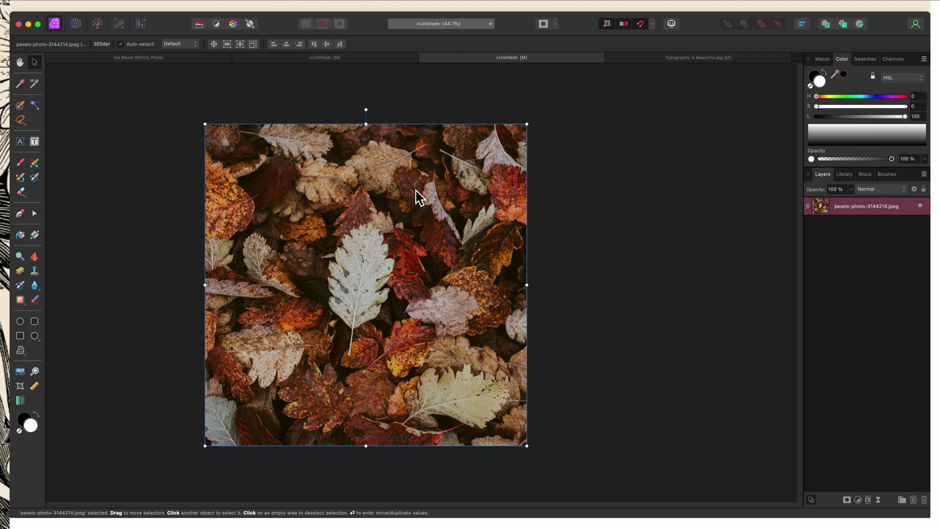
key(ctrl+f)
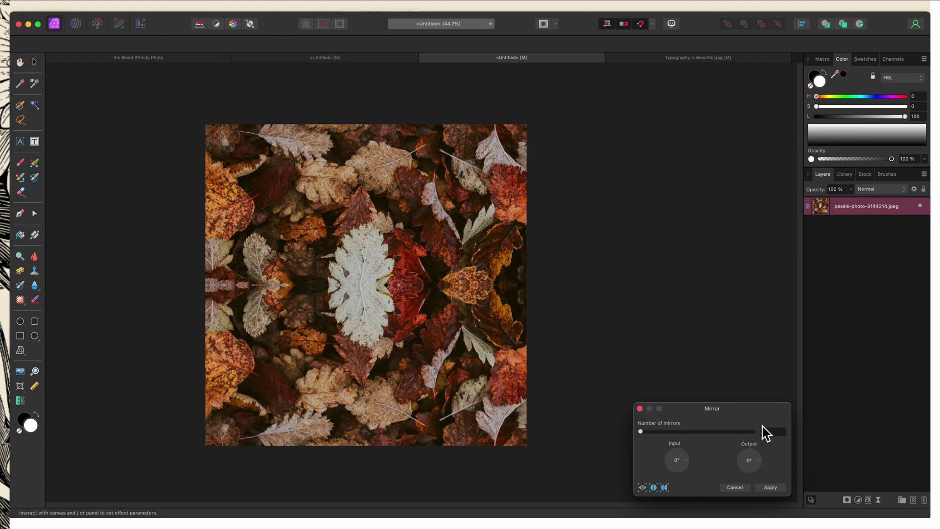
drag(753, 412, 667, 127)
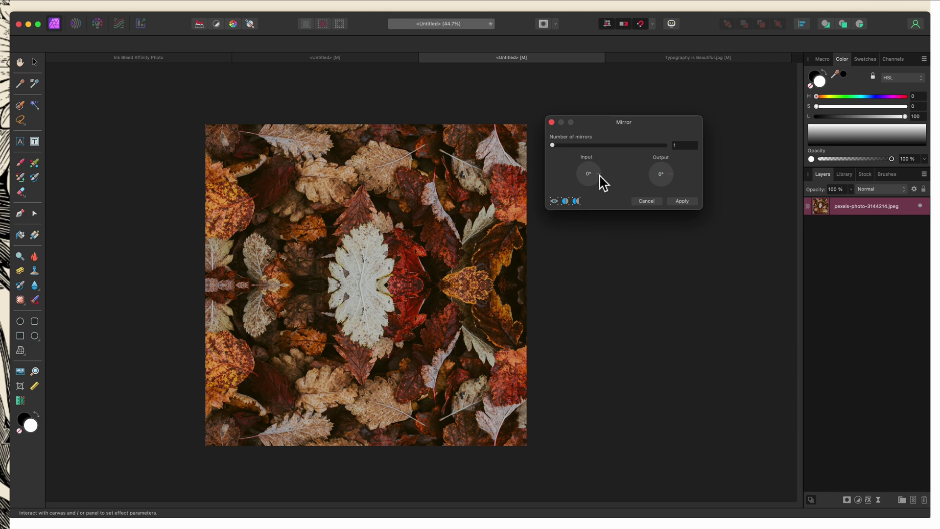
drag(600, 177, 613, 153)
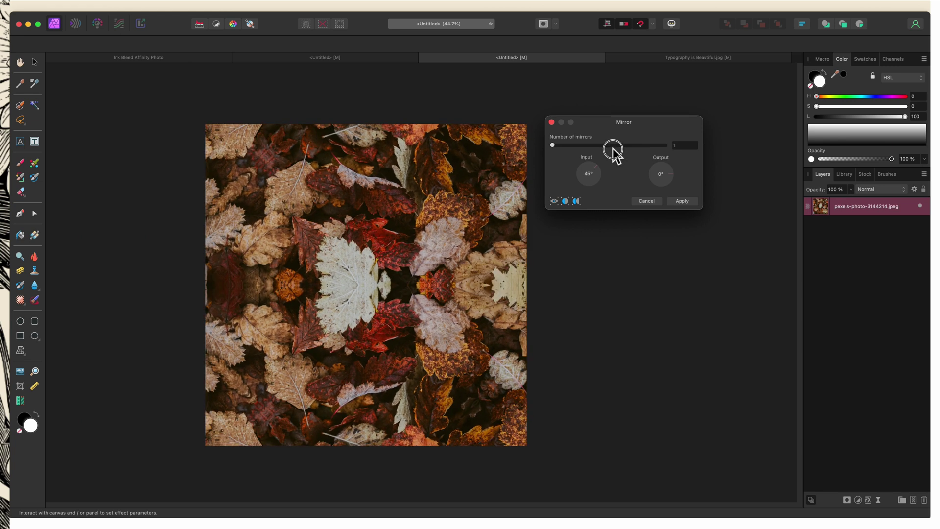
drag(613, 153, 610, 169)
mouse_move(671, 177)
mouse_down()
mouse_move(659, 166)
mouse_move(614, 173)
mouse_move(603, 184)
mouse_move(612, 217)
mouse_move(659, 231)
mouse_move(686, 175)
mouse_up()
click(599, 174)
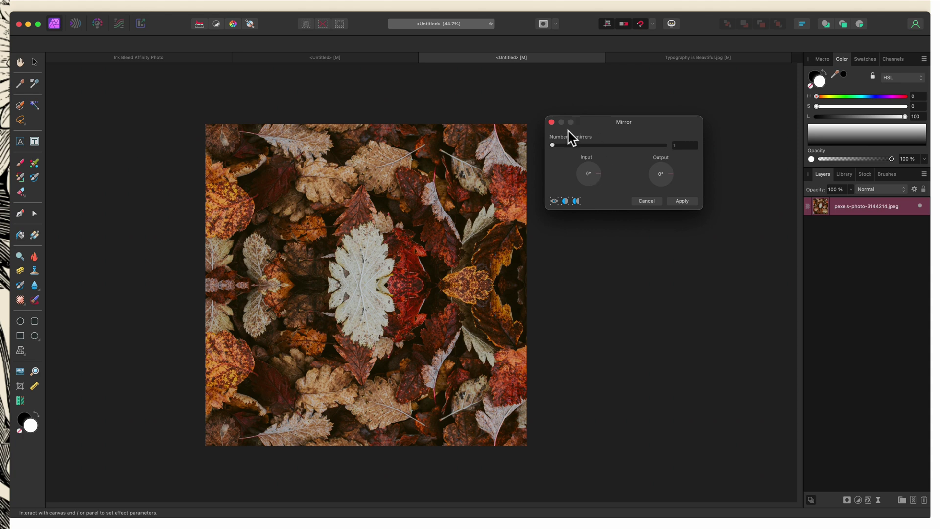
Raise the Mirror filter to 8 mirrors for an octagonal leaf kaleidoscope.
drag(552, 146, 578, 147)
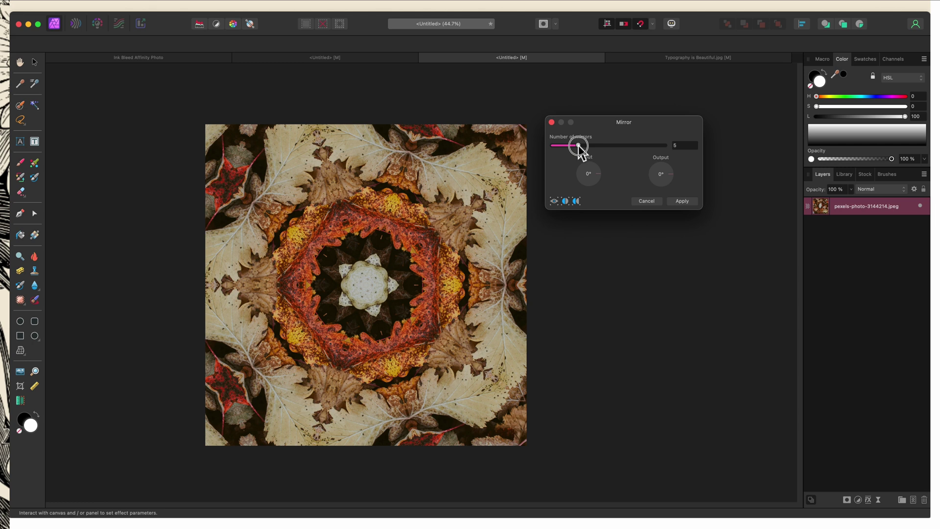
mouse_move(579, 147)
mouse_down()
mouse_move(606, 172)
mouse_move(587, 164)
mouse_move(594, 146)
mouse_up()
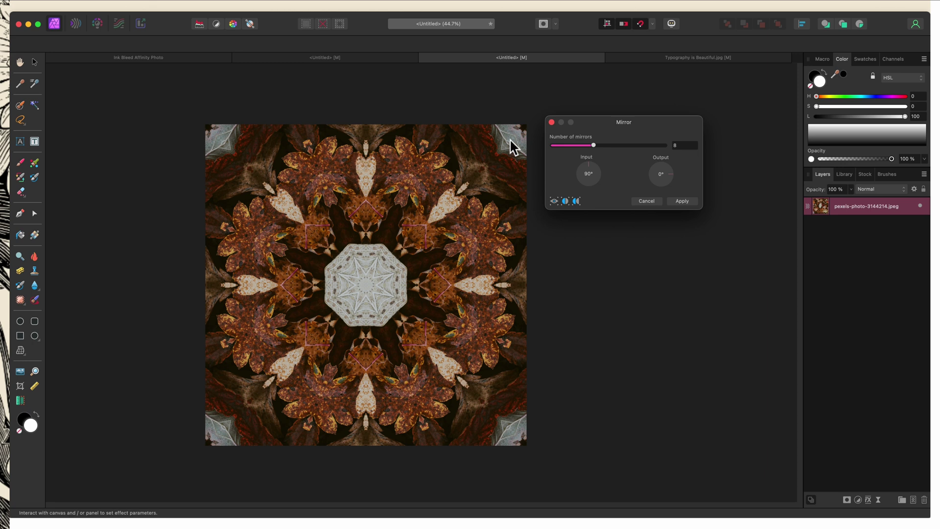
drag(594, 145, 600, 145)
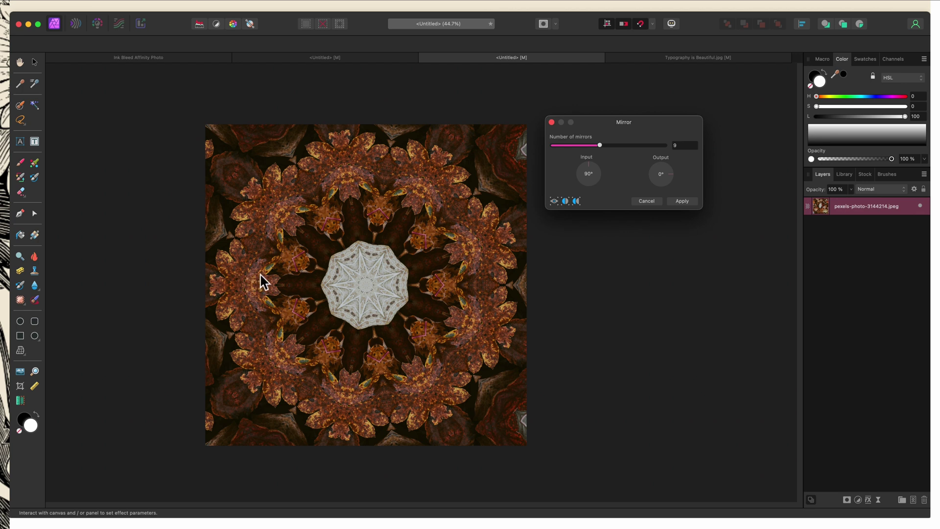
drag(599, 145, 594, 145)
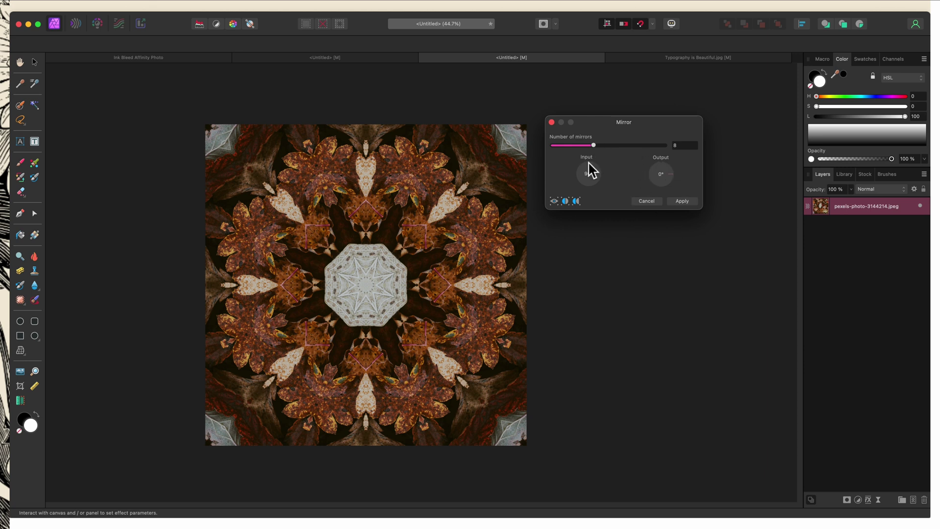
Apply the Mirror filter with 14 mirrors, 45° input and 270° output angles.
mouse_move(589, 164)
mouse_down()
mouse_move(592, 180)
mouse_move(603, 174)
mouse_up()
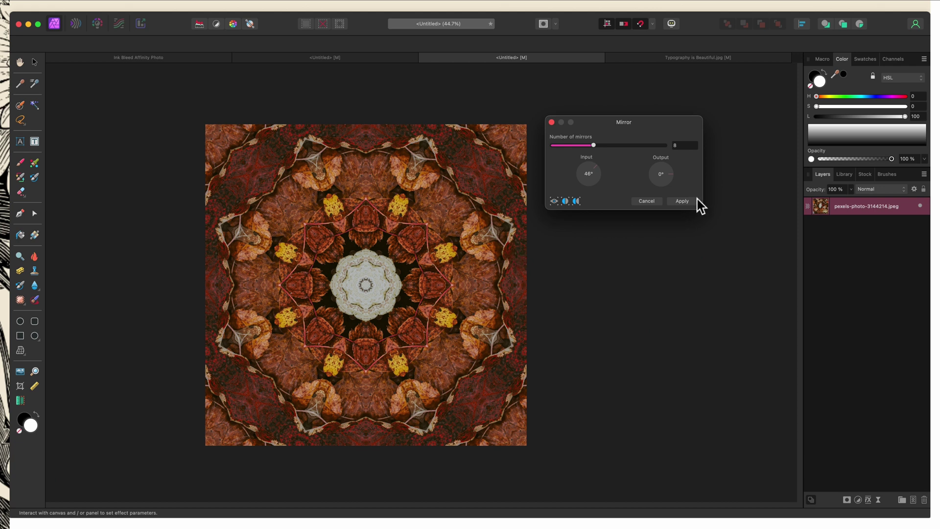
drag(675, 181, 664, 208)
drag(567, 148, 635, 147)
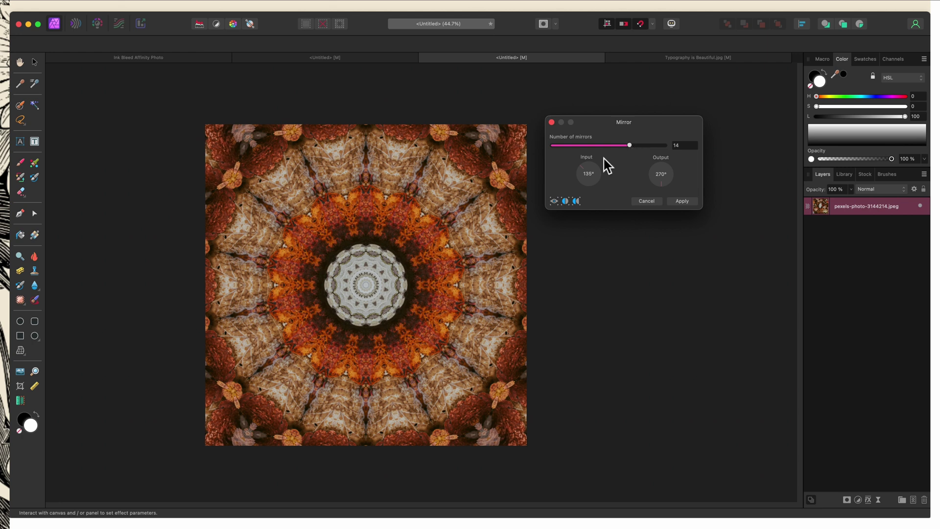
mouse_move(582, 169)
mouse_down()
mouse_move(591, 189)
mouse_move(598, 169)
mouse_up()
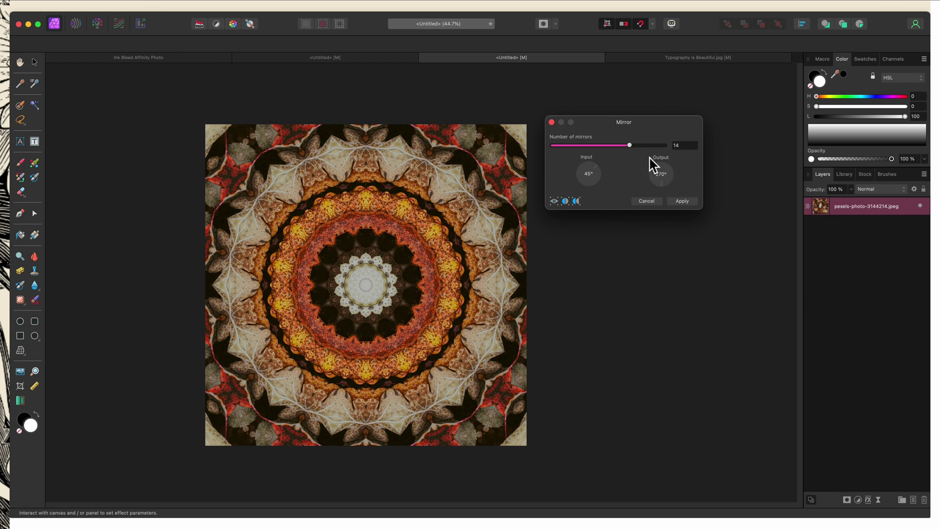
click(682, 202)
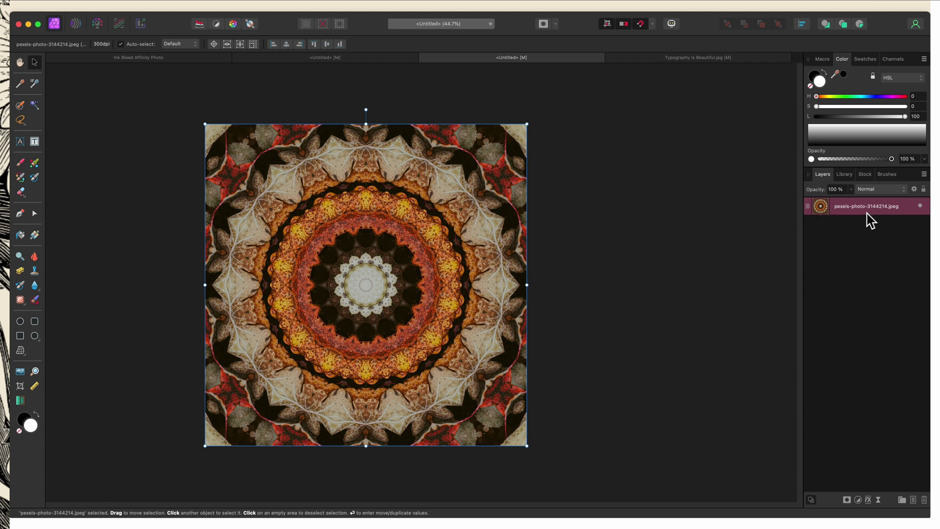
Open the Layer menu for the kaleidoscope layer.
click(201, 8)
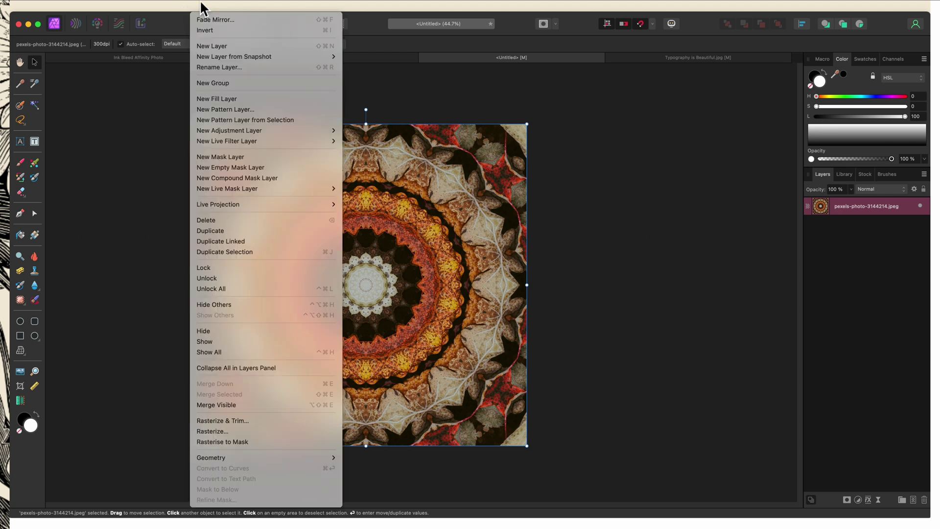
Make a pattern layer from the mandala and scale the tile down into a repeating grid.
click(245, 120)
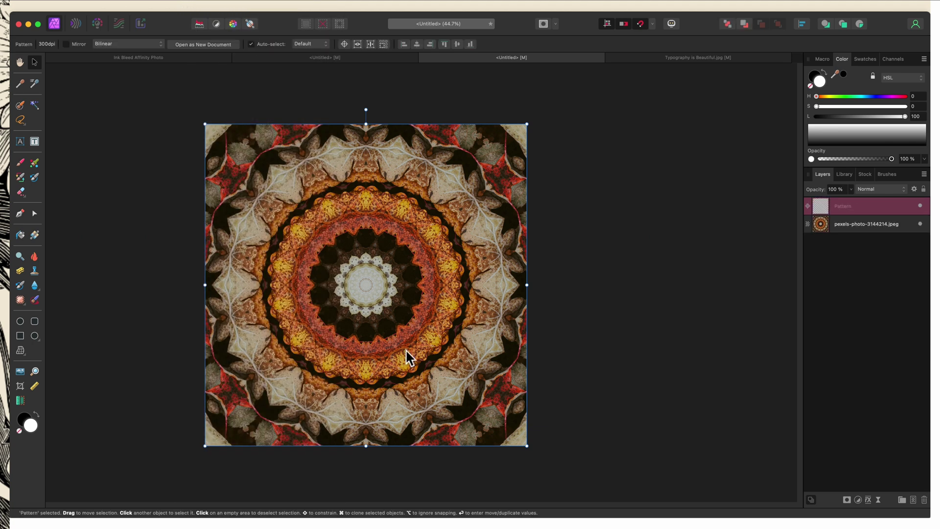
drag(527, 446, 261, 244)
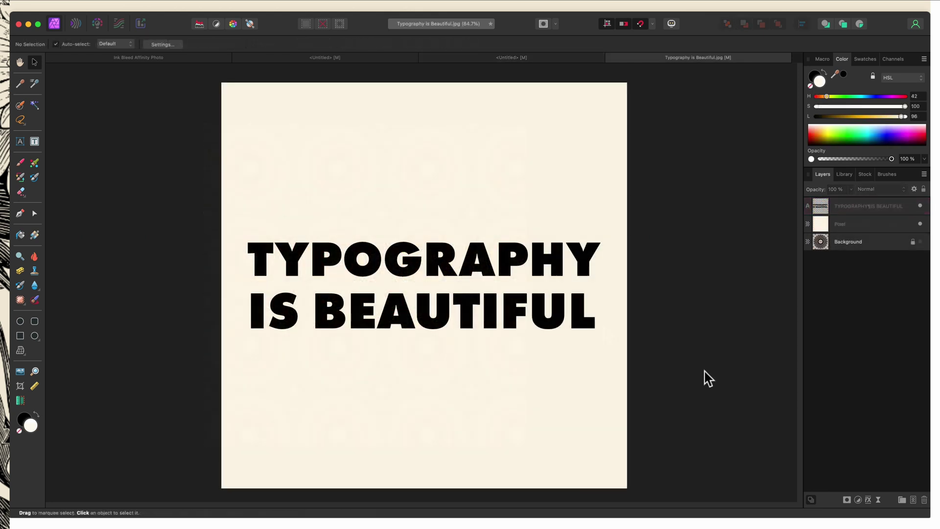
Select the TYPOGRAPHY IS BEAUTIFUL text layer on the canvas with the Move tool.
click(454, 259)
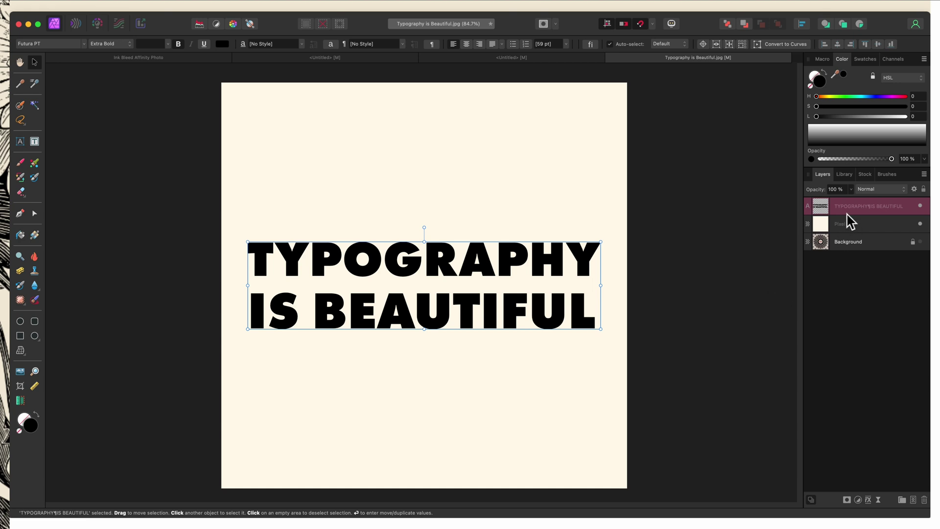
Duplicate the text layer with Cmd+J and hide the copy as a backup.
click(287, 6)
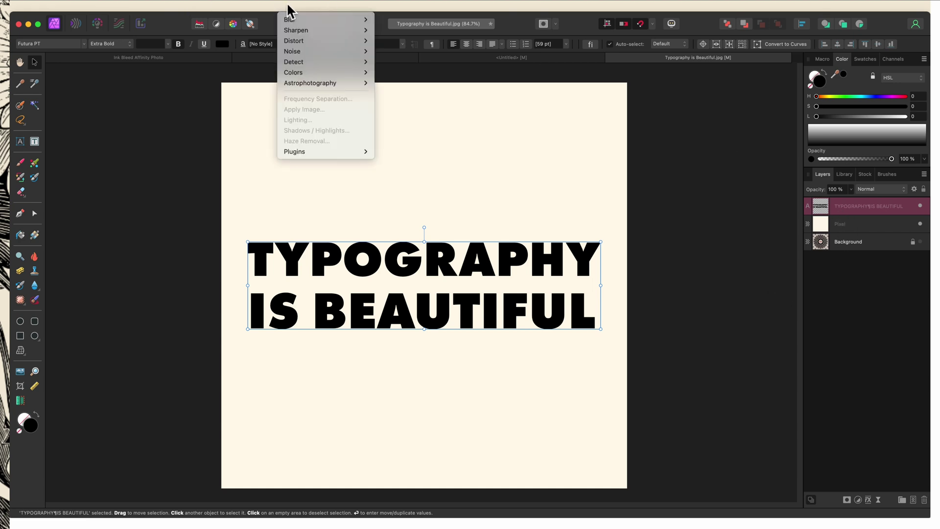
mouse_move(304, 46)
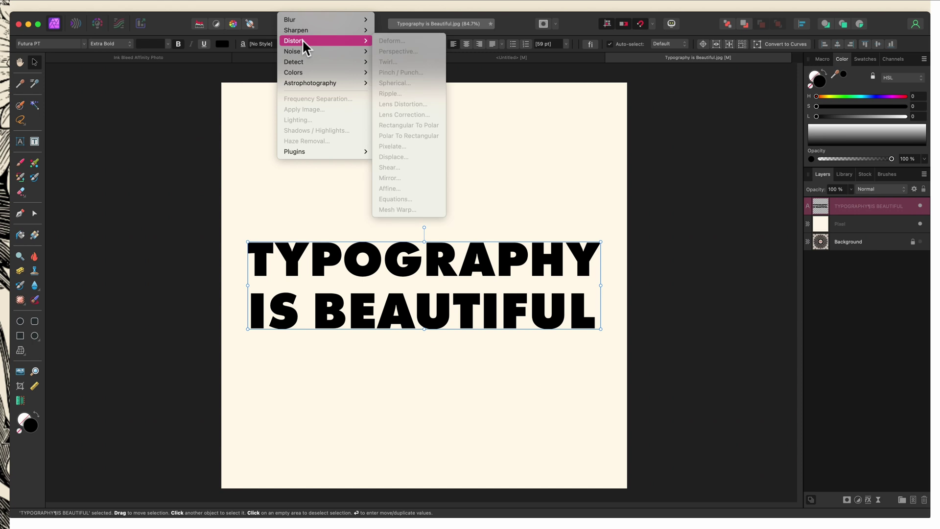
click(808, 338)
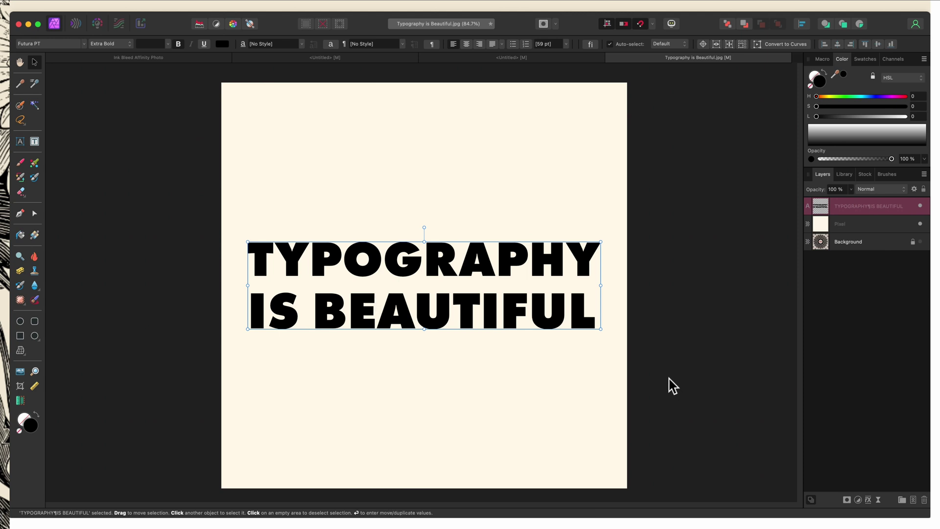
key(super+j)
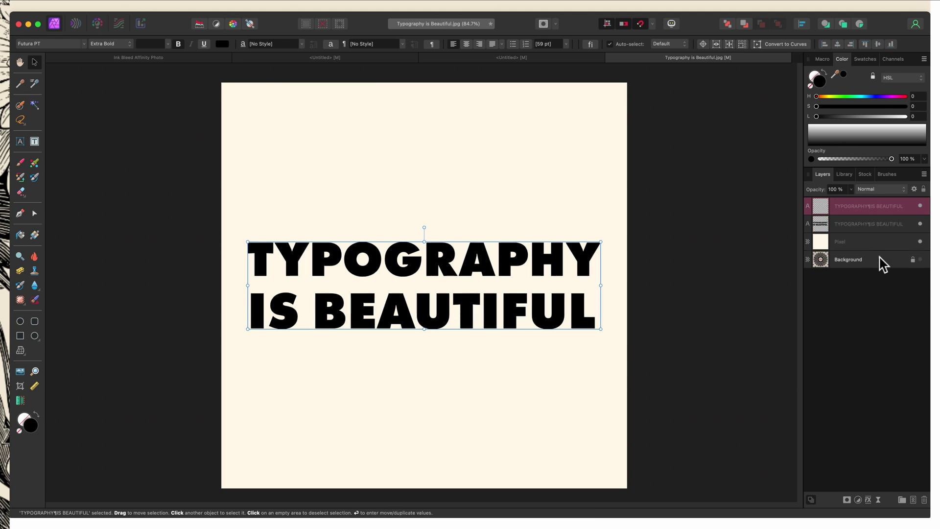
click(920, 224)
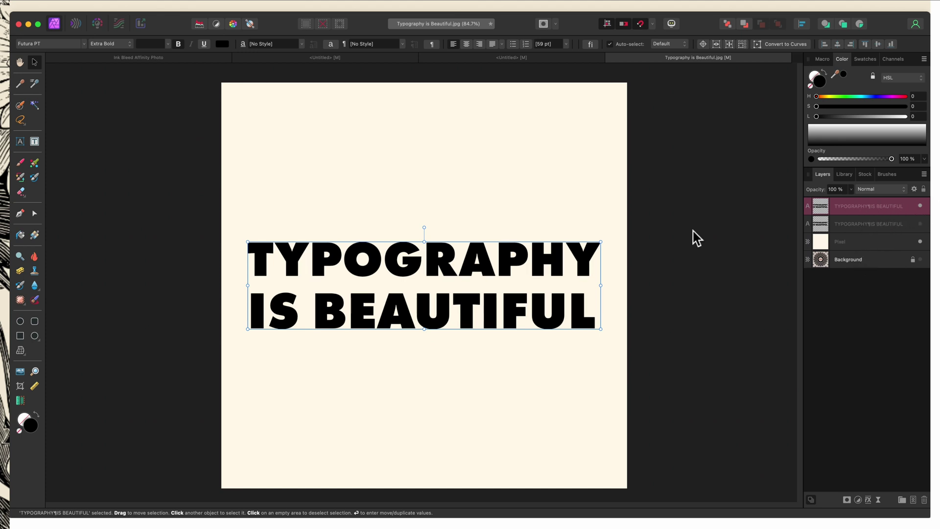
Rasterize the top text layer into a pixel layer.
right_click(478, 266)
mouse_move(494, 509)
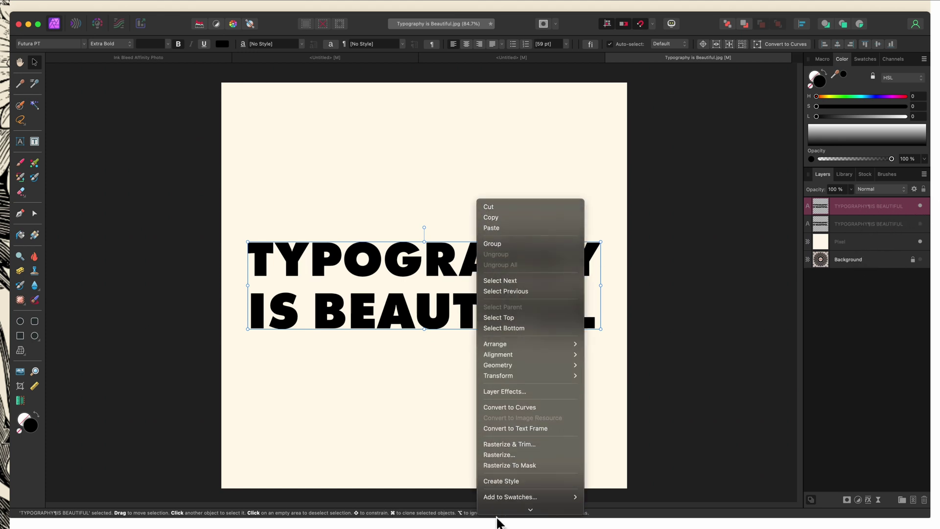
click(498, 447)
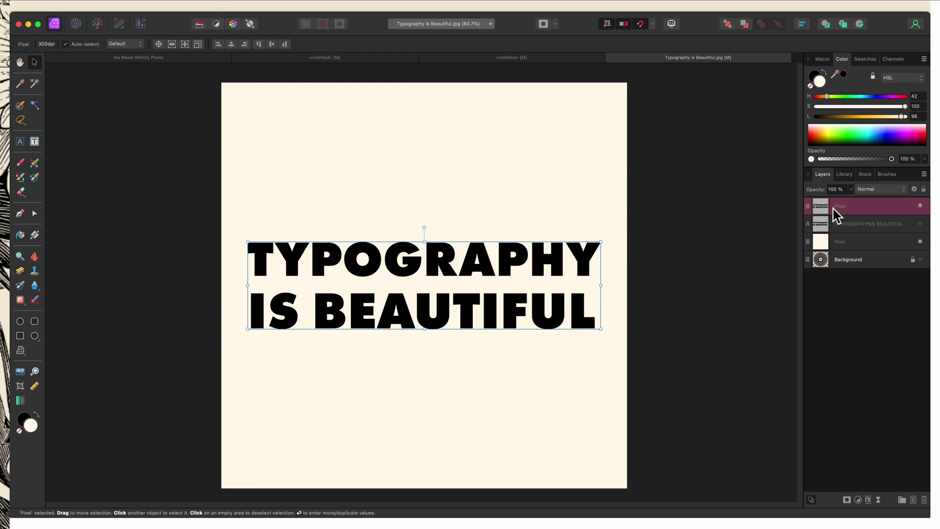
Apply the Distort > Mirror filter to the text, rotate the mirror axis and set 2 mirrors.
click(296, 7)
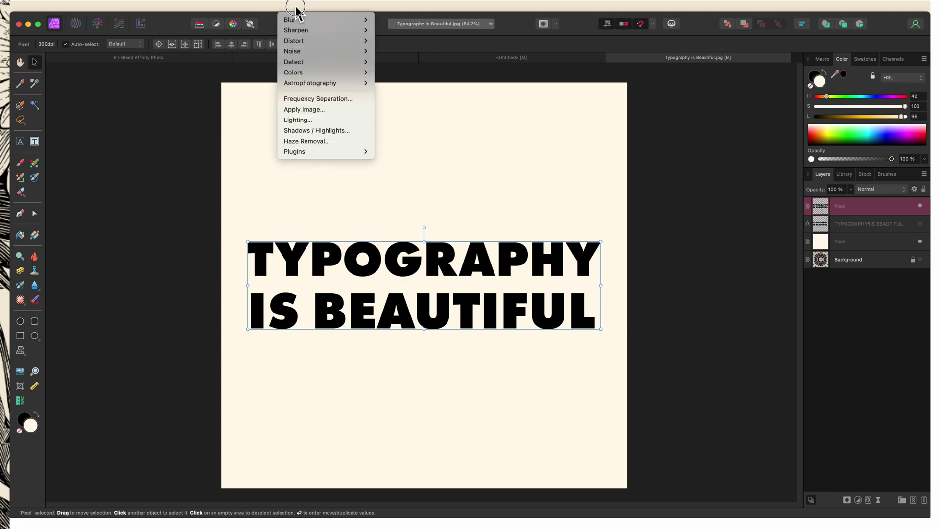
mouse_move(295, 40)
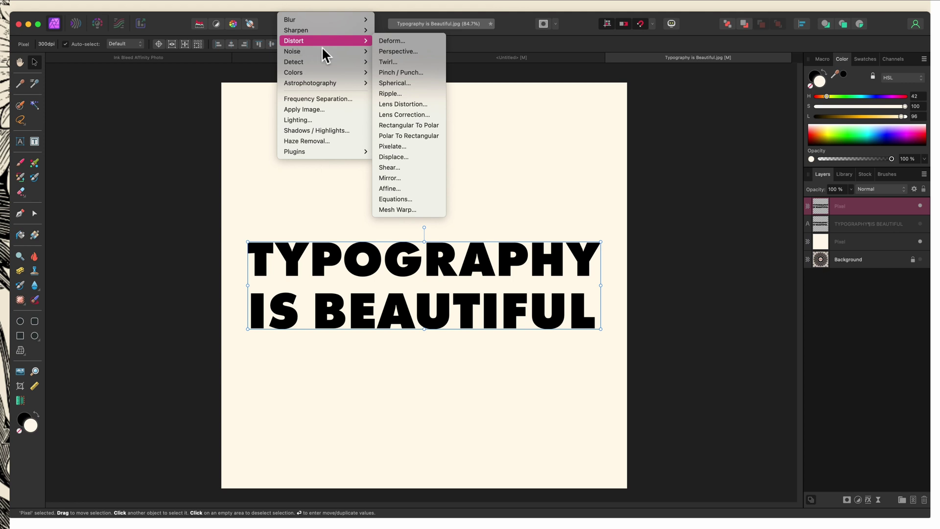
click(396, 178)
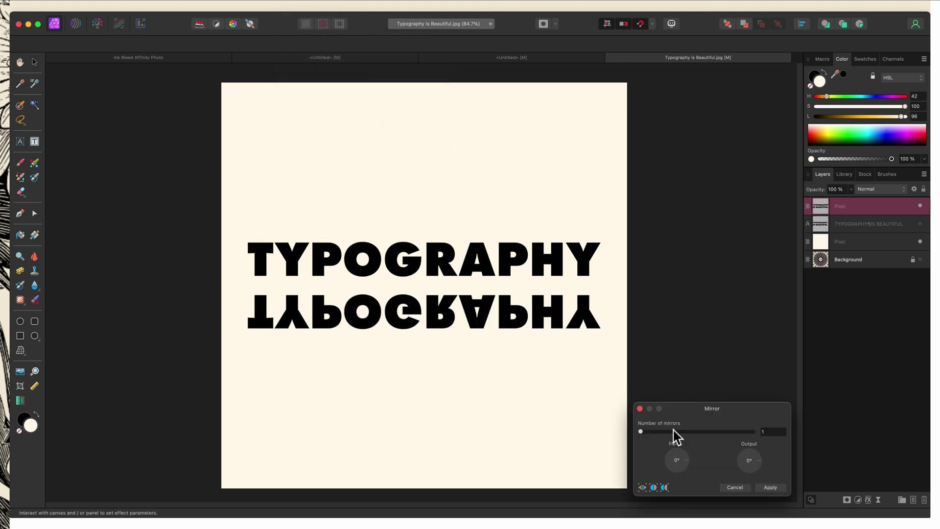
drag(690, 411, 692, 125)
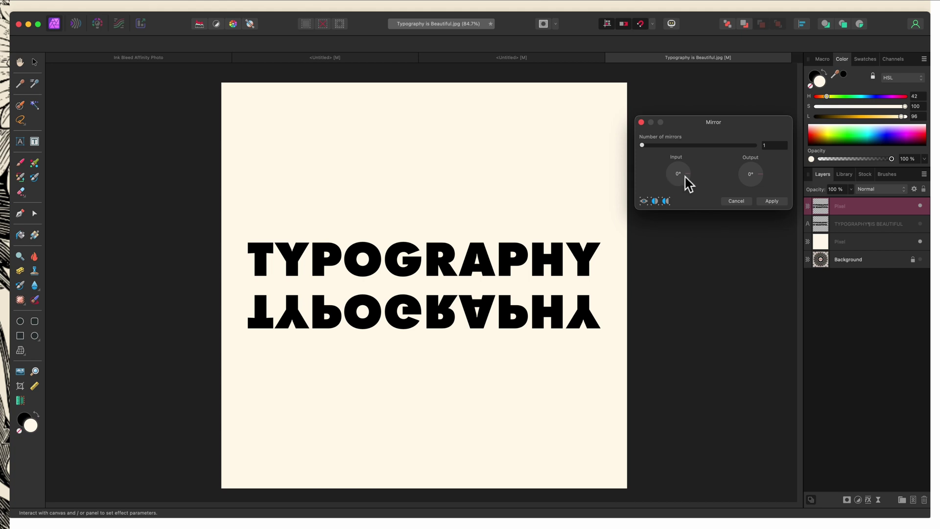
drag(686, 183, 671, 168)
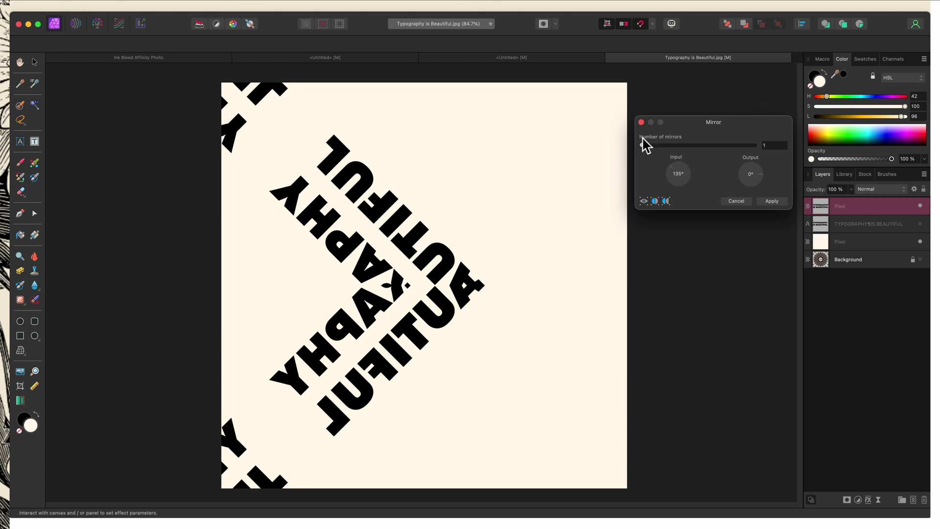
drag(642, 145, 711, 160)
Settle the Mirror filter at 16 mirrors with about 336° input, then apply it.
click(674, 175)
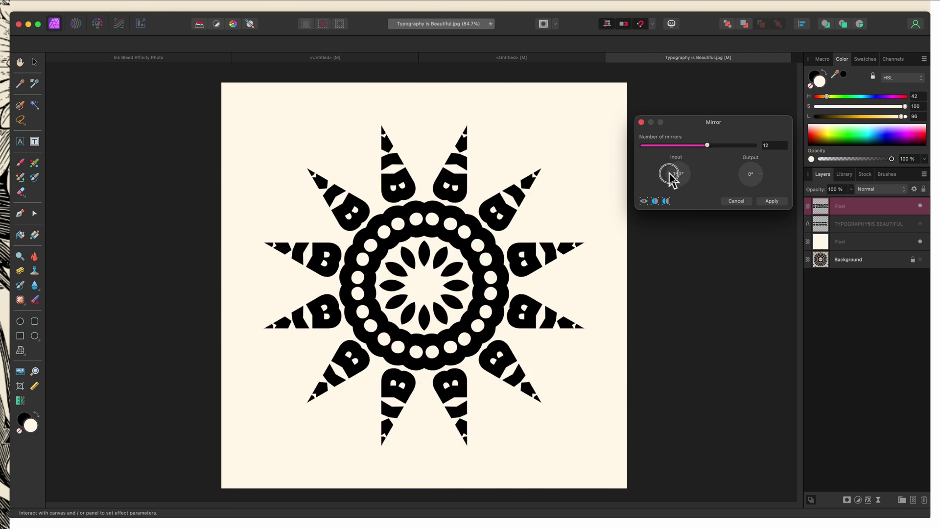
drag(708, 146, 720, 147)
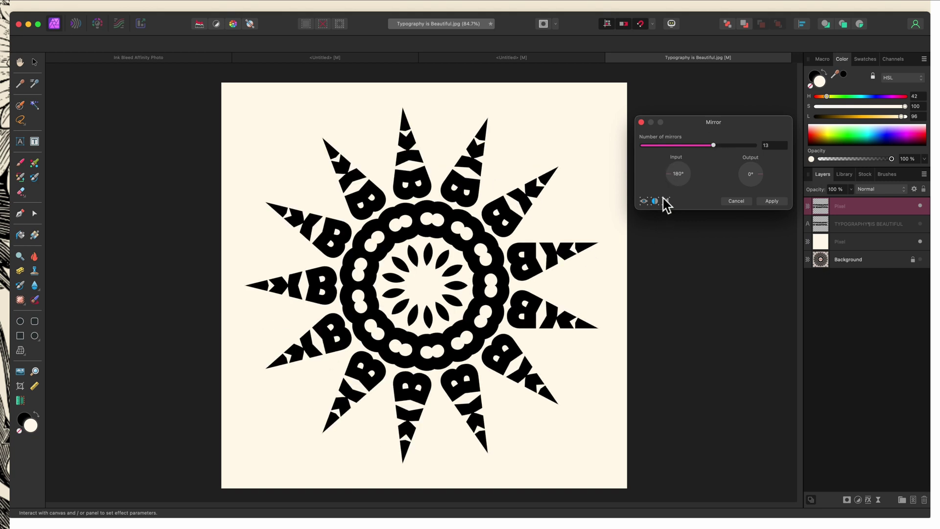
click(671, 184)
drag(667, 183, 695, 182)
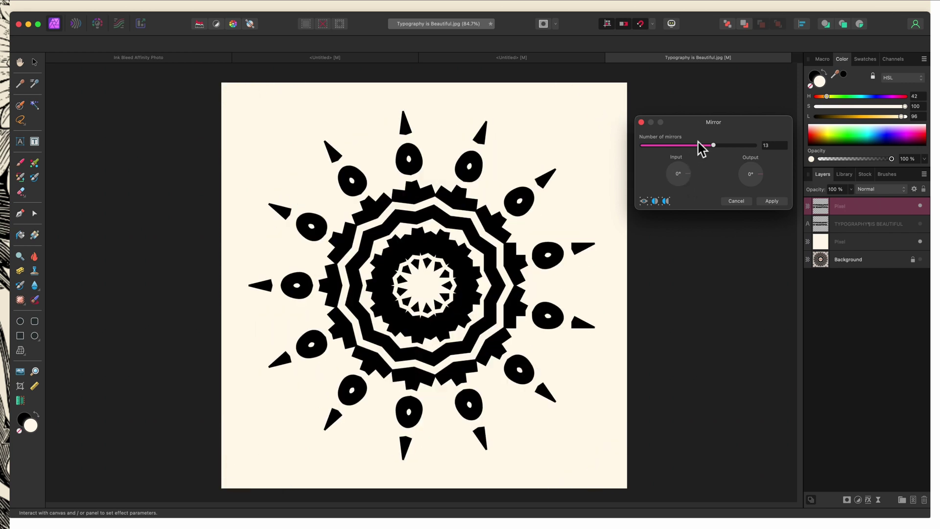
drag(714, 146, 726, 149)
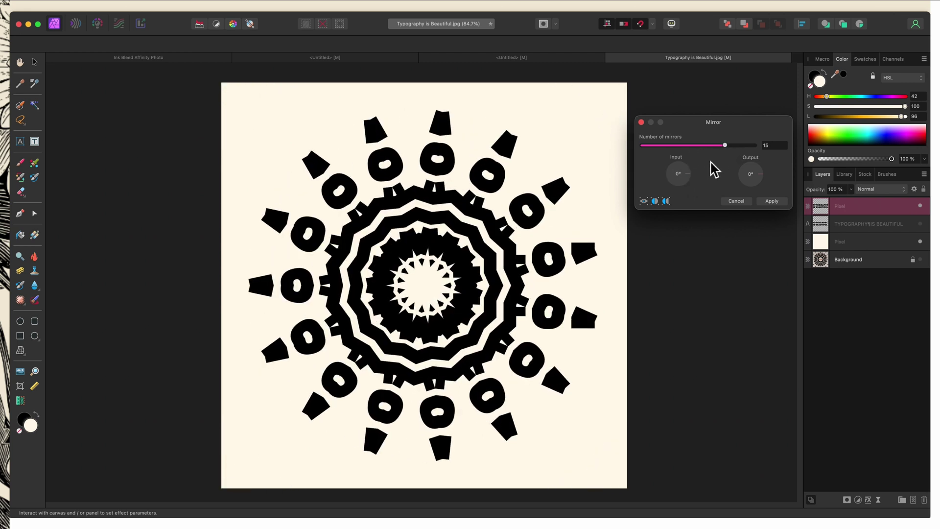
drag(688, 180, 691, 185)
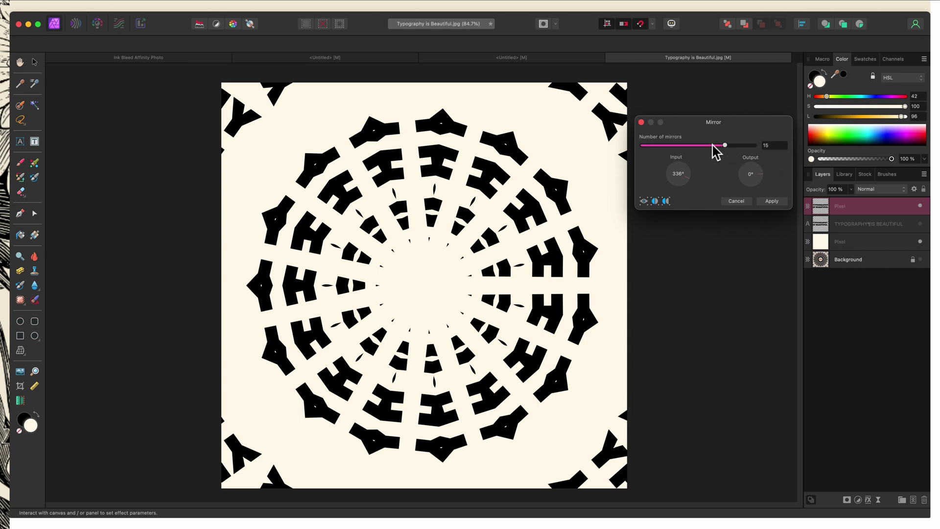
drag(725, 146, 731, 146)
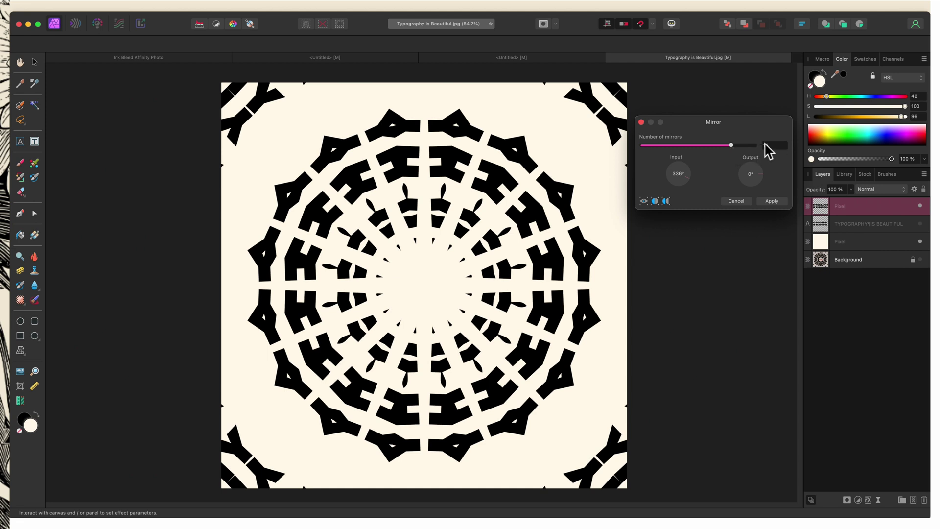
click(776, 201)
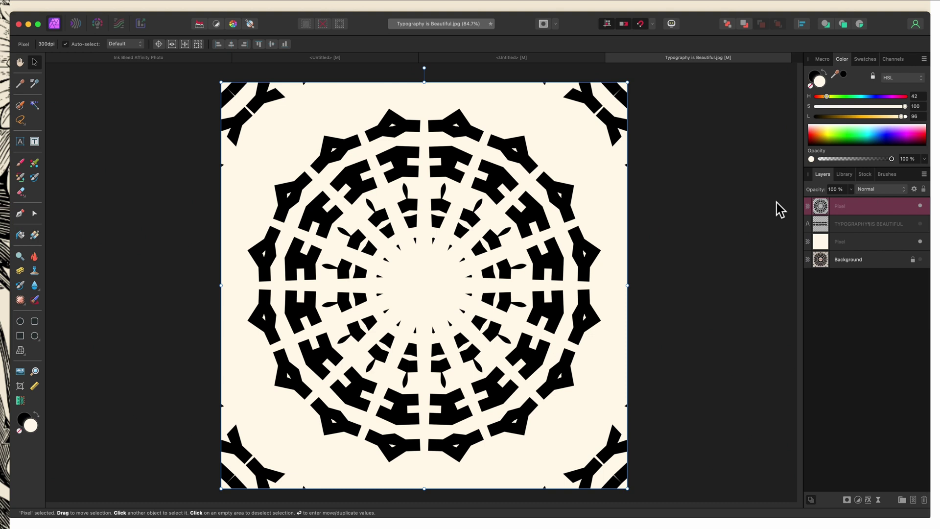
Make a New Pattern Layer from the black letter mandala and scale its tile to about 620 px.
click(205, 5)
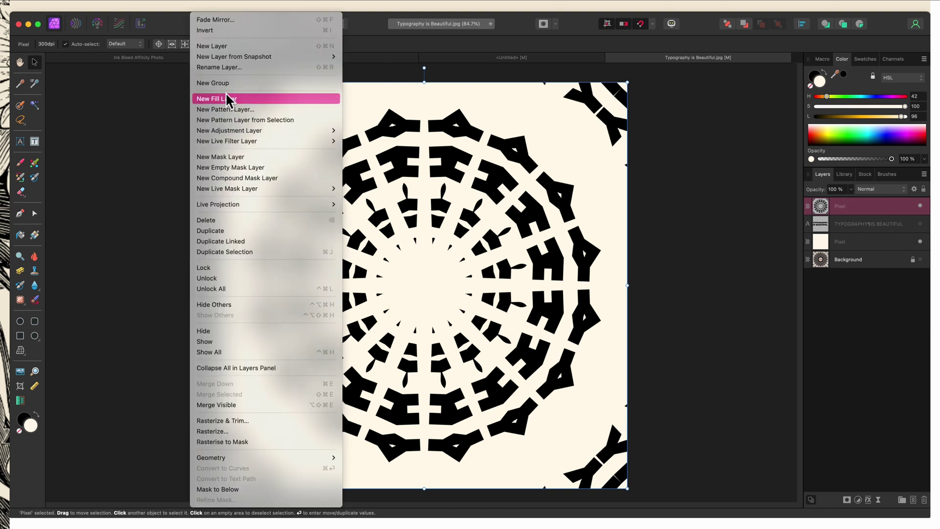
click(220, 120)
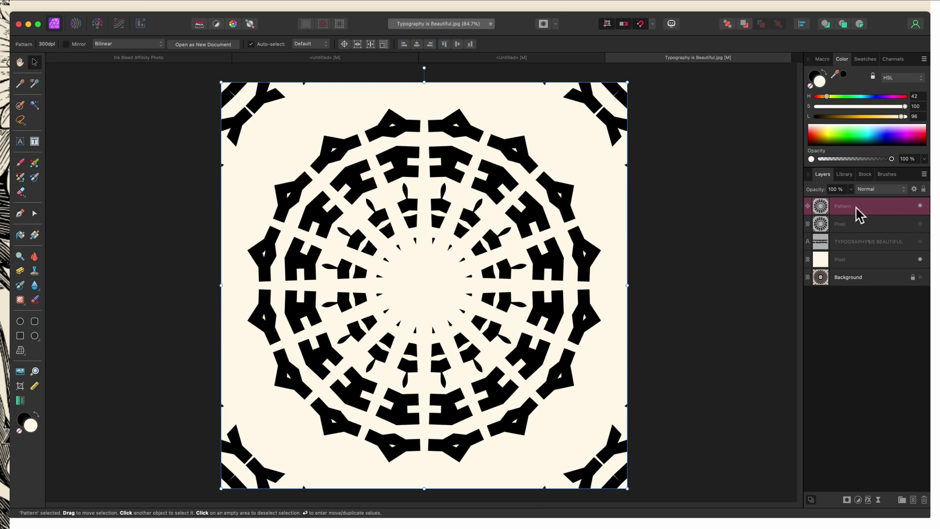
drag(627, 489, 271, 284)
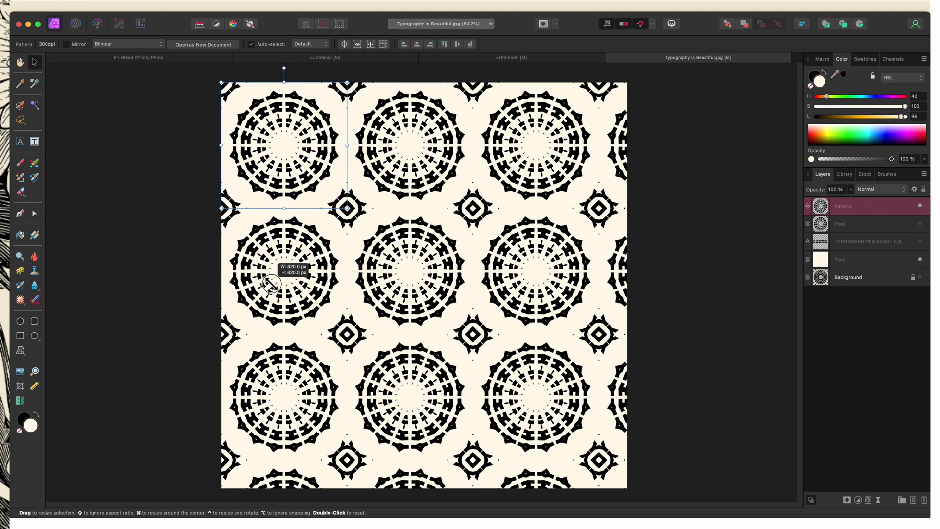